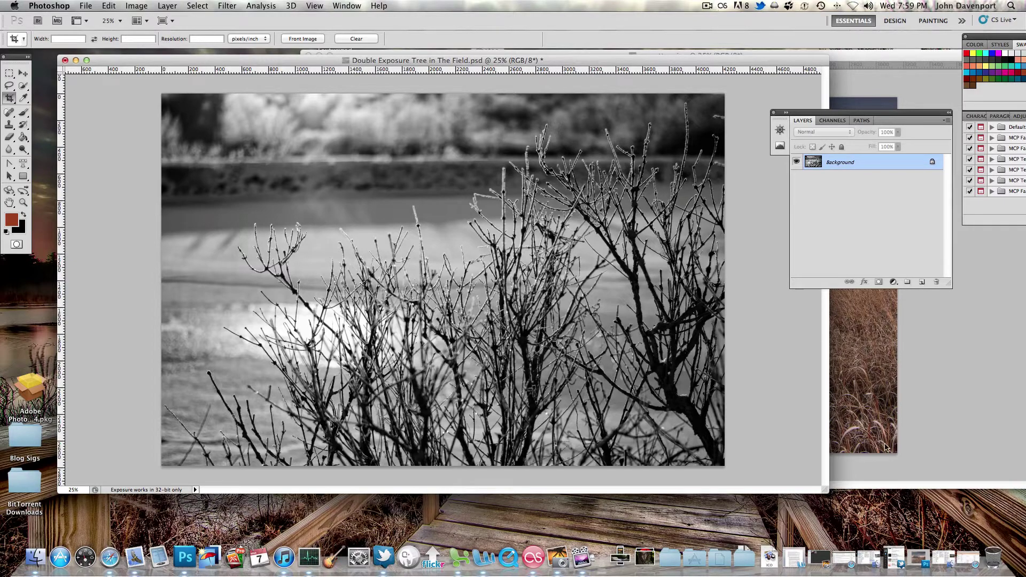
Bring sunsettree.jpg to the front, shift its window left, and select the Move tool.
{"action": "left_click", "coordinate": [938, 402]}
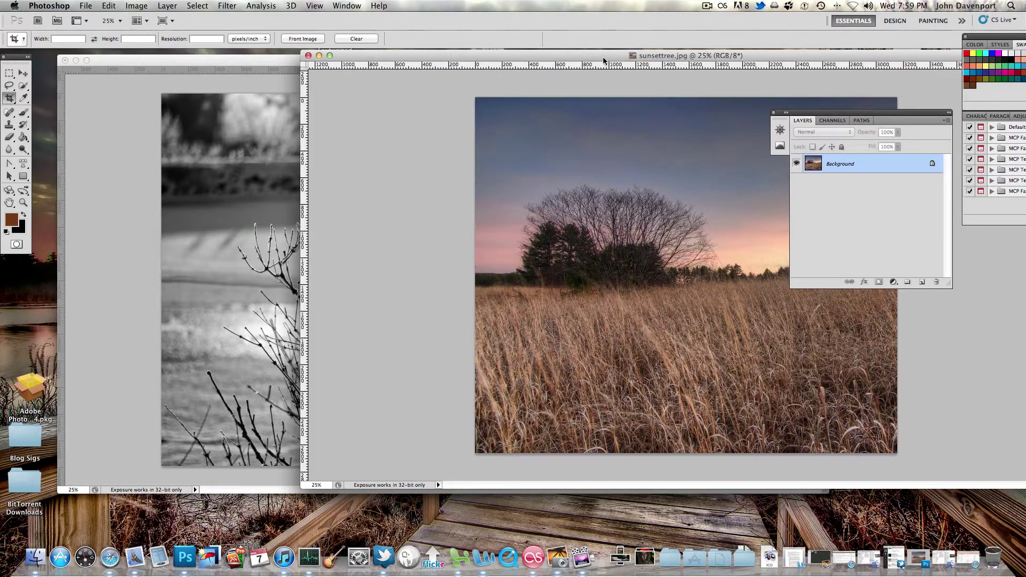
{"action": "left_click_drag", "start_coordinate": [604, 61], "coordinate": [565, 52]}
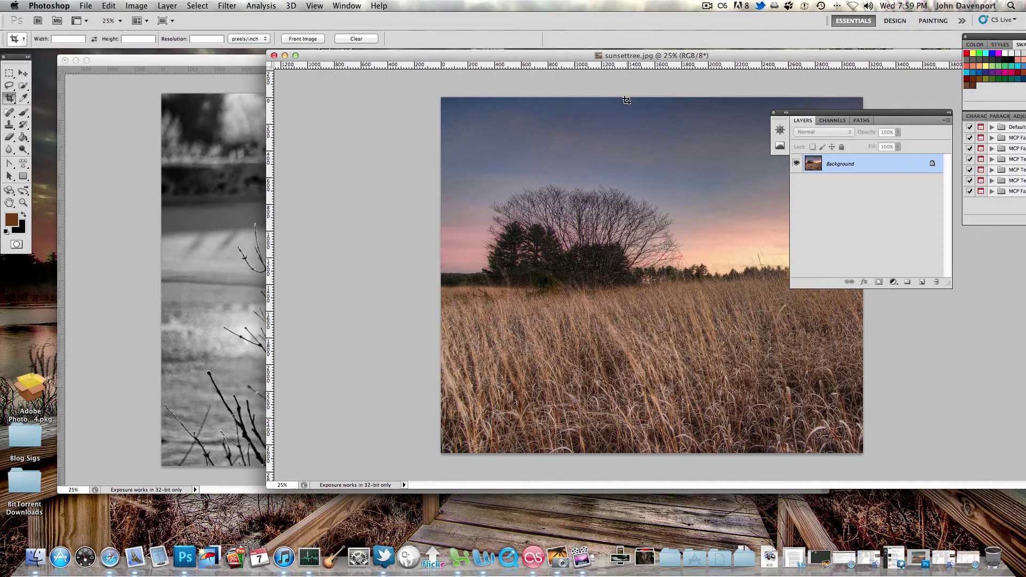
{"action": "left_click", "coordinate": [25, 75]}
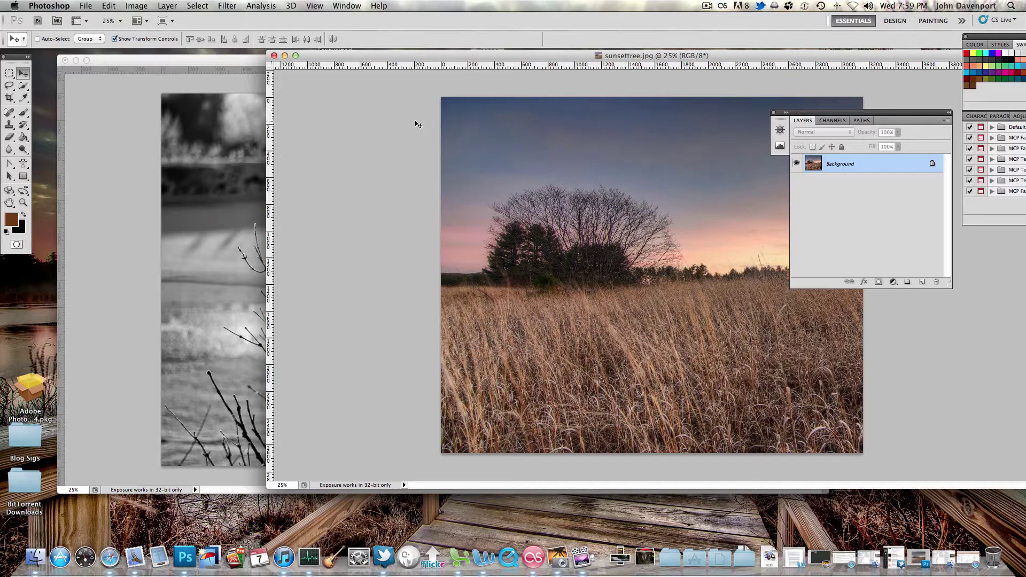
Switch between the branch document and sunsettree.jpg, ending with the sunset photo in front.
{"action": "left_click", "coordinate": [116, 250]}
{"action": "left_click", "coordinate": [943, 361]}
{"action": "left_click", "coordinate": [122, 265]}
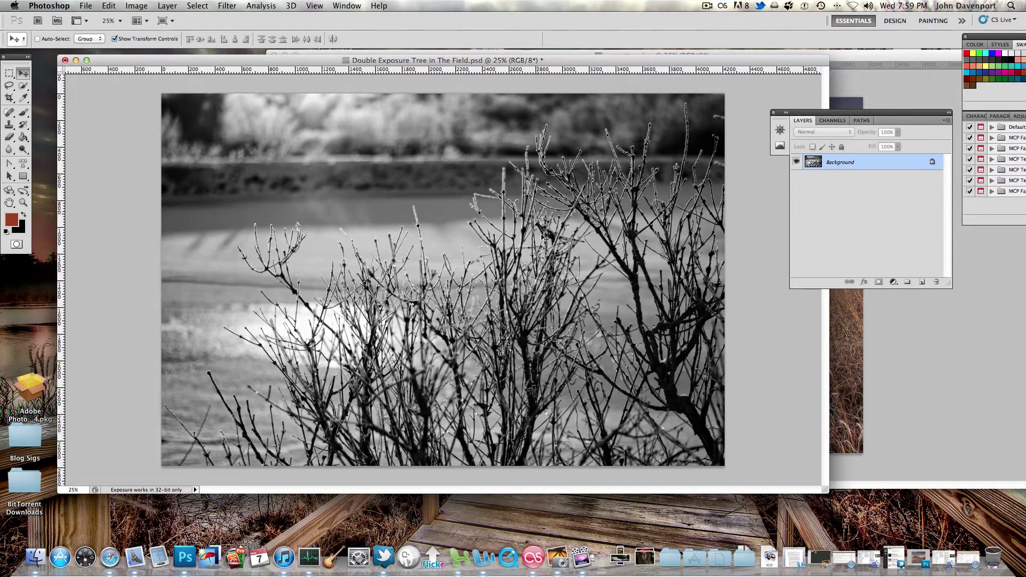
{"action": "left_click_drag", "start_coordinate": [935, 351], "coordinate": [84, 274]}
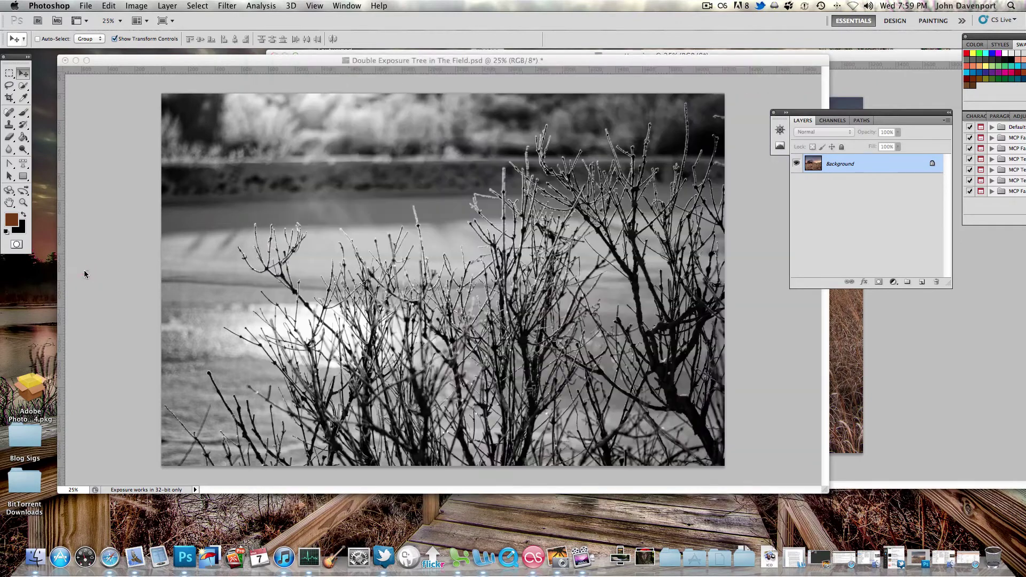
{"action": "left_click", "coordinate": [961, 322]}
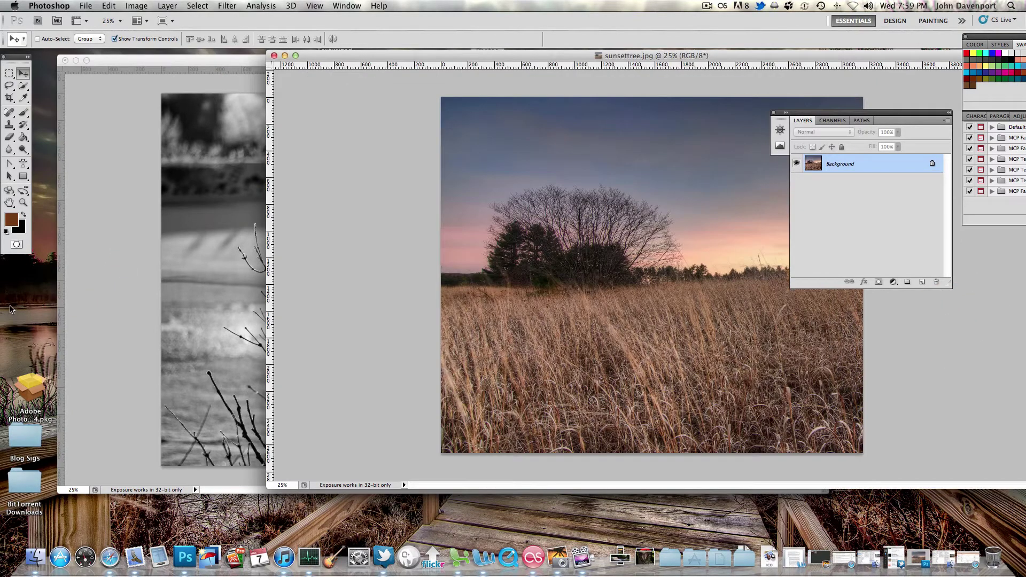
Drag the sunset photo into the branch document as Layer 1, converting its profile, aligned right.
{"action": "left_click", "coordinate": [23, 76]}
{"action": "left_click_drag", "start_coordinate": [656, 263], "coordinate": [209, 214]}
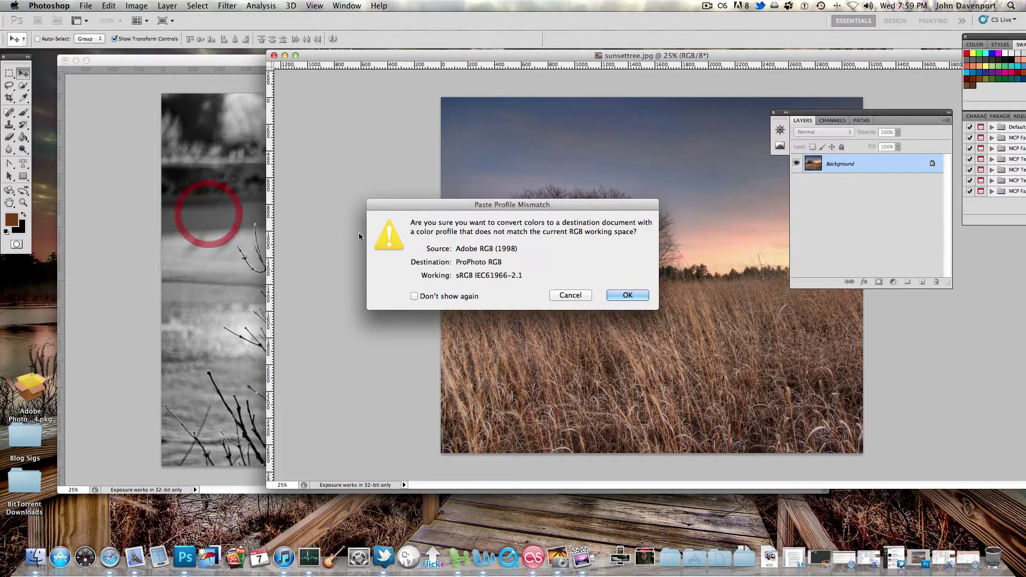
{"action": "left_click", "coordinate": [626, 295]}
{"action": "left_click", "coordinate": [528, 324]}
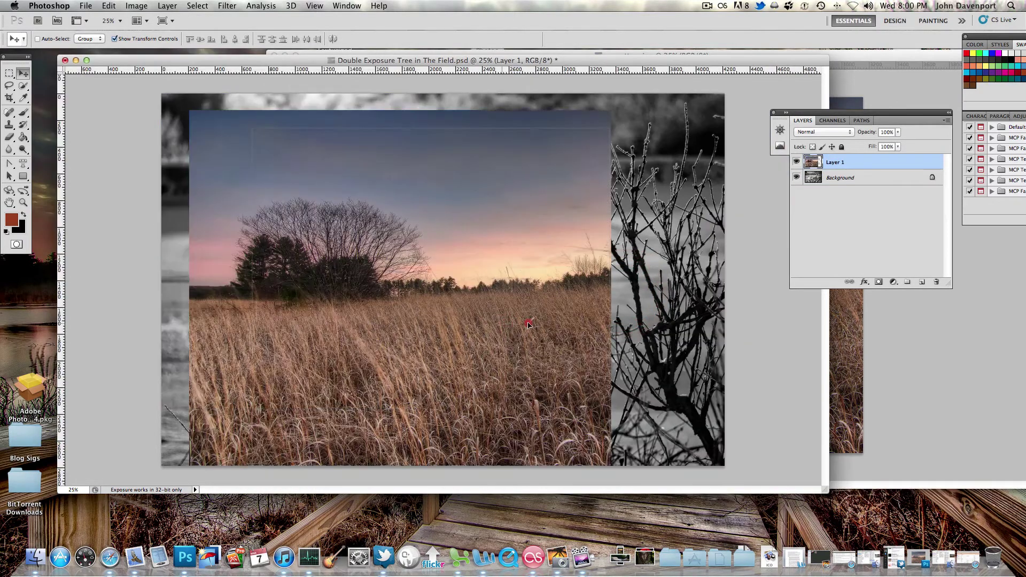
{"action": "left_click_drag", "start_coordinate": [528, 324], "coordinate": [546, 293]}
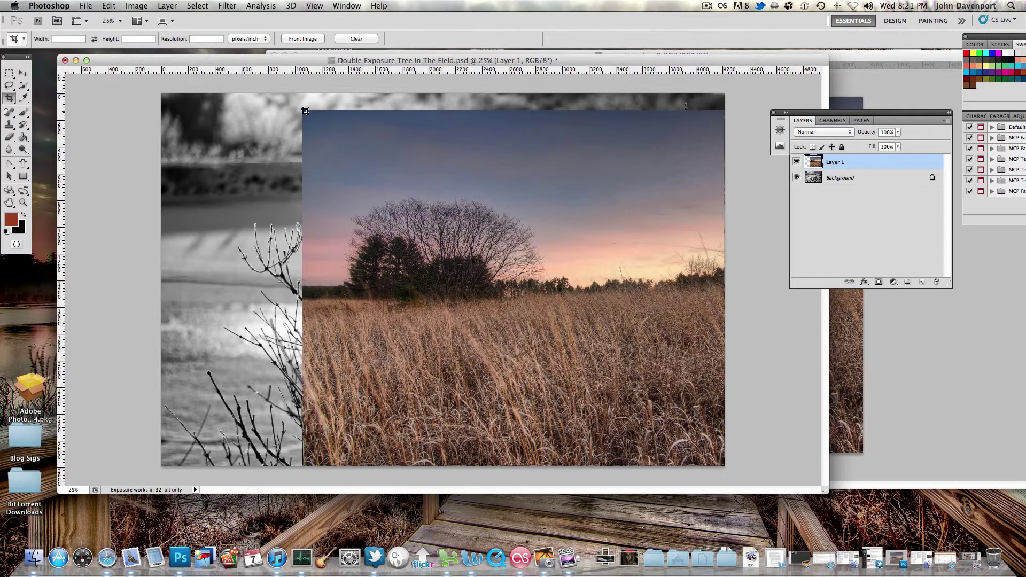
Crop the canvas to the field photo's area and convert Background into unlocked Layer 0.
{"action": "left_click_drag", "start_coordinate": [305, 111], "coordinate": [724, 465]}
{"action": "double_click", "coordinate": [547, 324]}
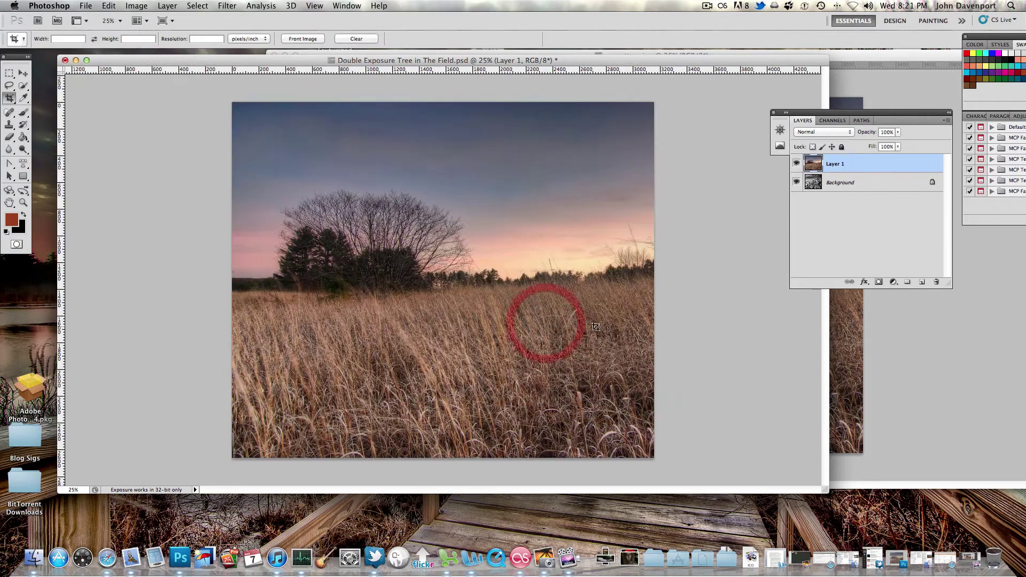
{"action": "left_click", "coordinate": [881, 184]}
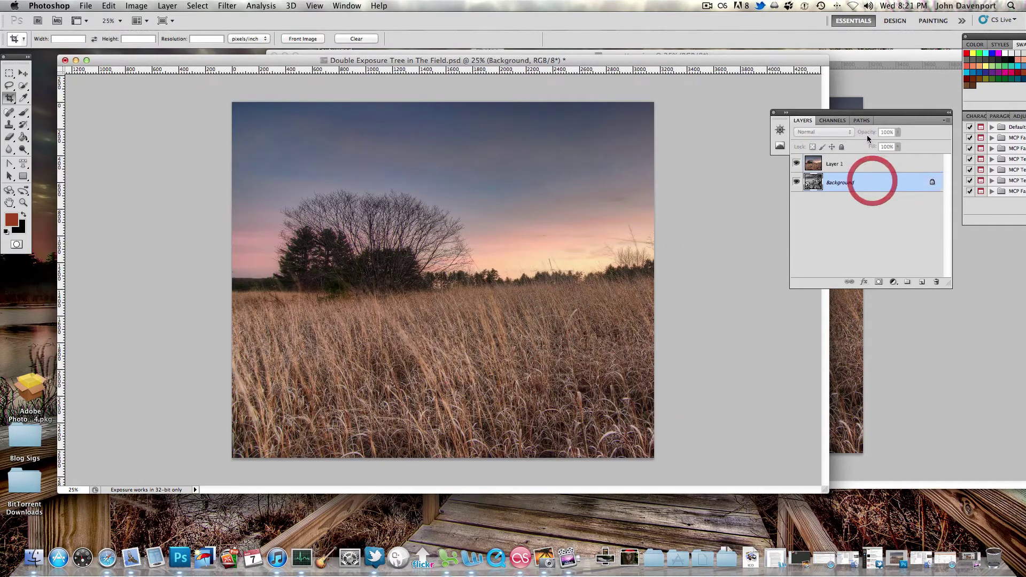
{"action": "double_click", "coordinate": [875, 184]}
{"action": "left_click", "coordinate": [604, 236]}
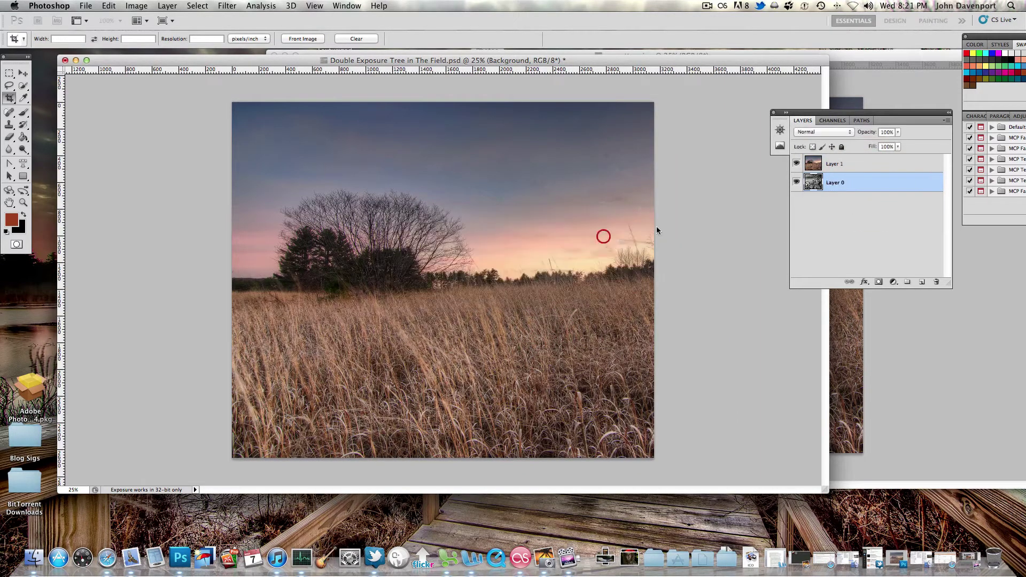
{"action": "left_click", "coordinate": [867, 208]}
{"action": "left_click", "coordinate": [832, 183]}
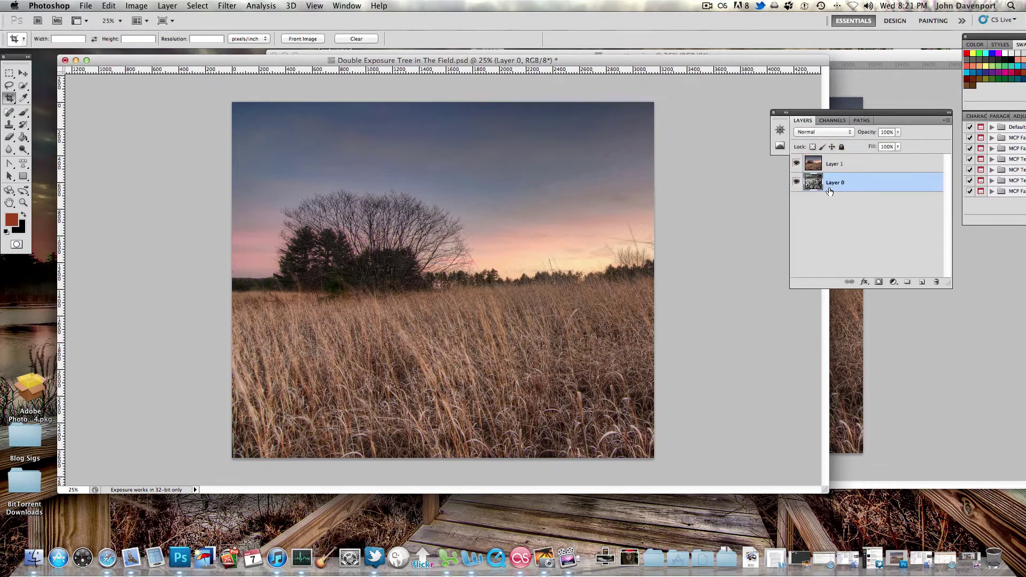
Move the branch Layer 0 above Layer 1 and lower its opacity to 39%.
{"action": "left_click_drag", "start_coordinate": [834, 191], "coordinate": [832, 165]}
{"action": "left_click", "coordinate": [846, 162]}
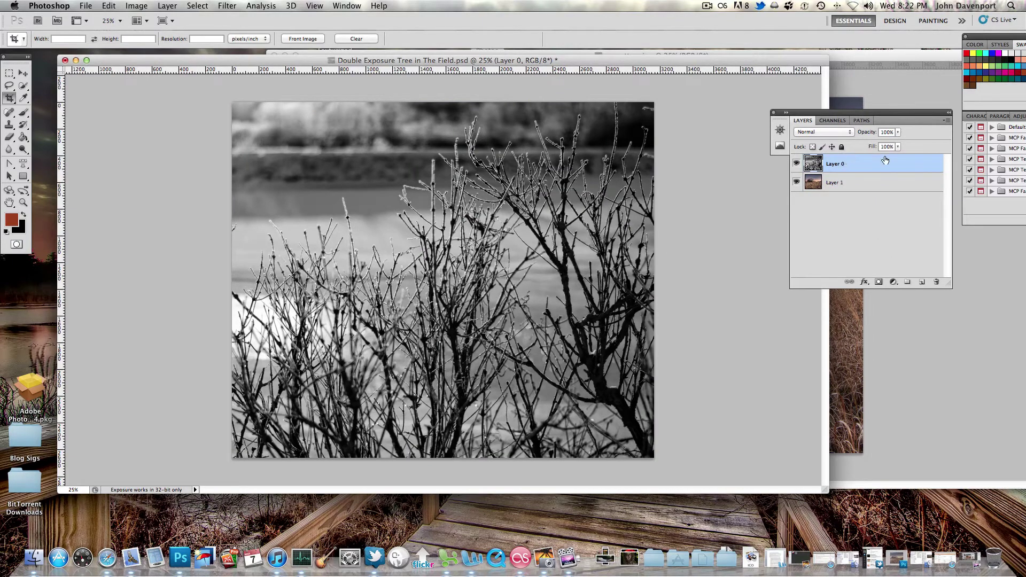
{"action": "left_click_drag", "start_coordinate": [898, 132], "coordinate": [867, 146]}
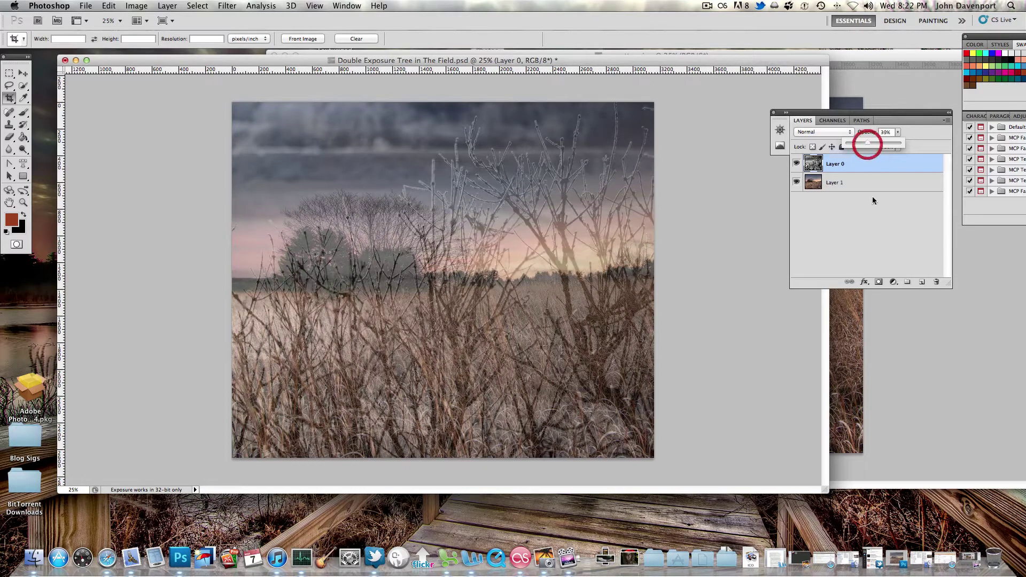
{"action": "left_click", "coordinate": [871, 214]}
{"action": "left_click", "coordinate": [841, 164]}
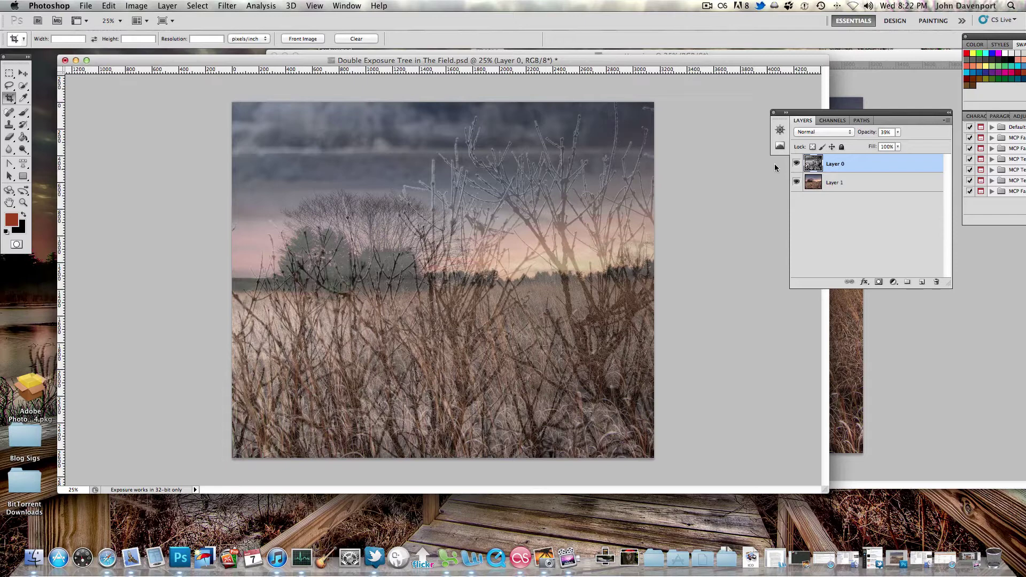
Hide and reshow the branch layer to compare the blend, then reselect Layer 0.
{"action": "left_click", "coordinate": [829, 182]}
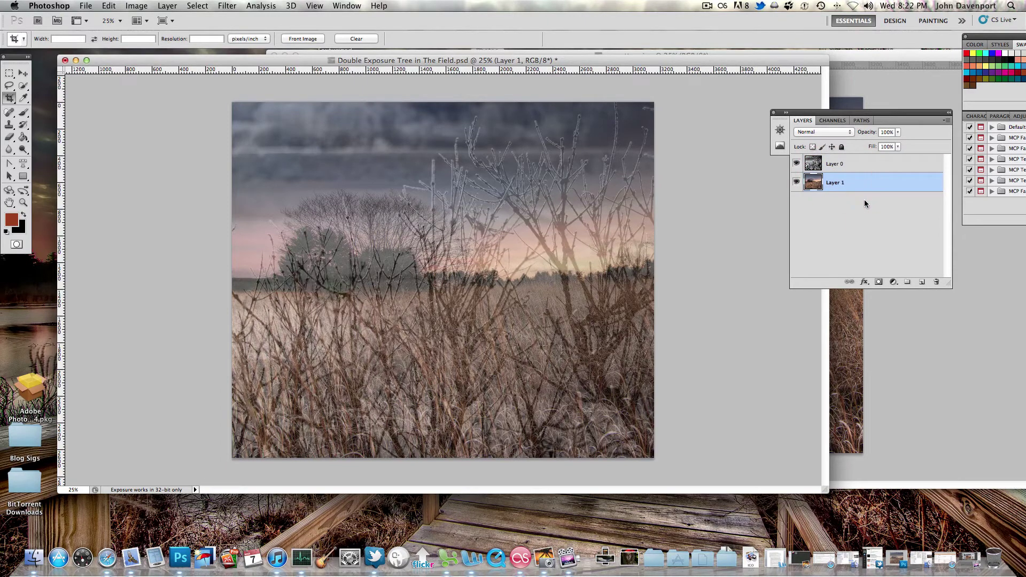
{"action": "left_click", "coordinate": [797, 164]}
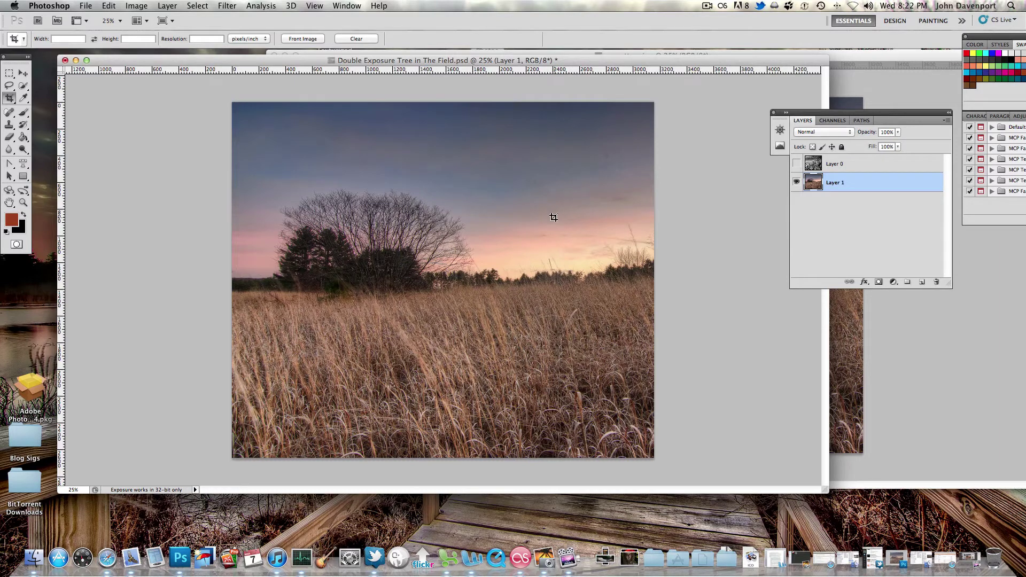
{"action": "left_click", "coordinate": [796, 164]}
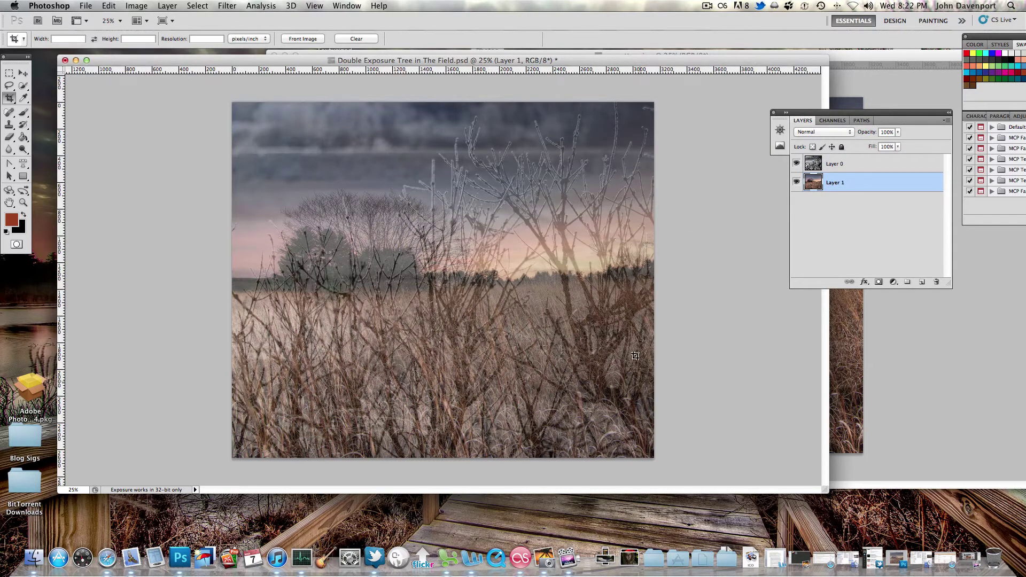
{"action": "left_click", "coordinate": [859, 167]}
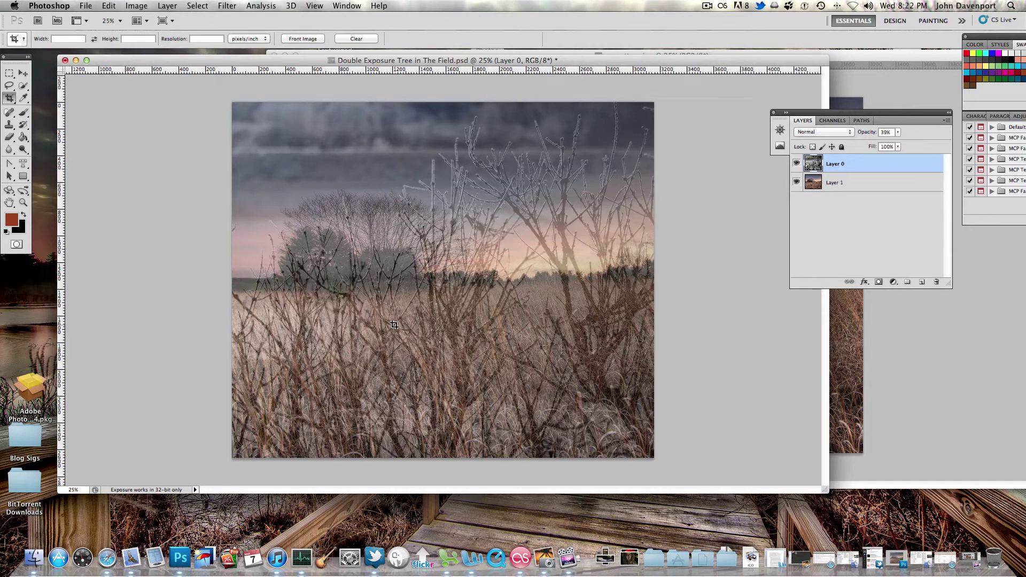
Apply Filter > Topaz Labs > Topaz Adjust 5 to the double exposure, producing Layer 0 copy.
{"action": "left_click", "coordinate": [219, 6]}
{"action": "mouse_move", "coordinate": [324, 263]}
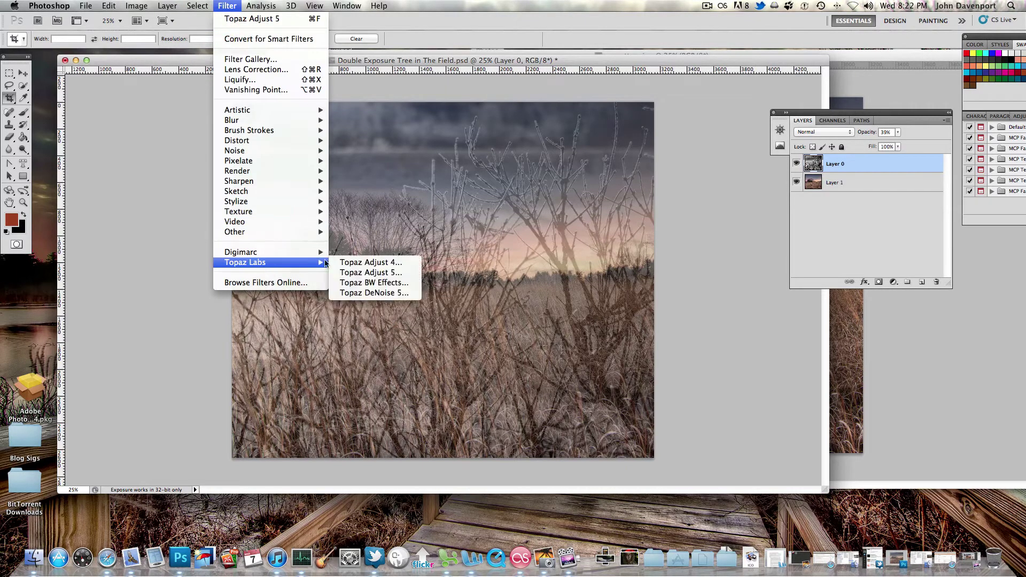
{"action": "left_click", "coordinate": [377, 273]}
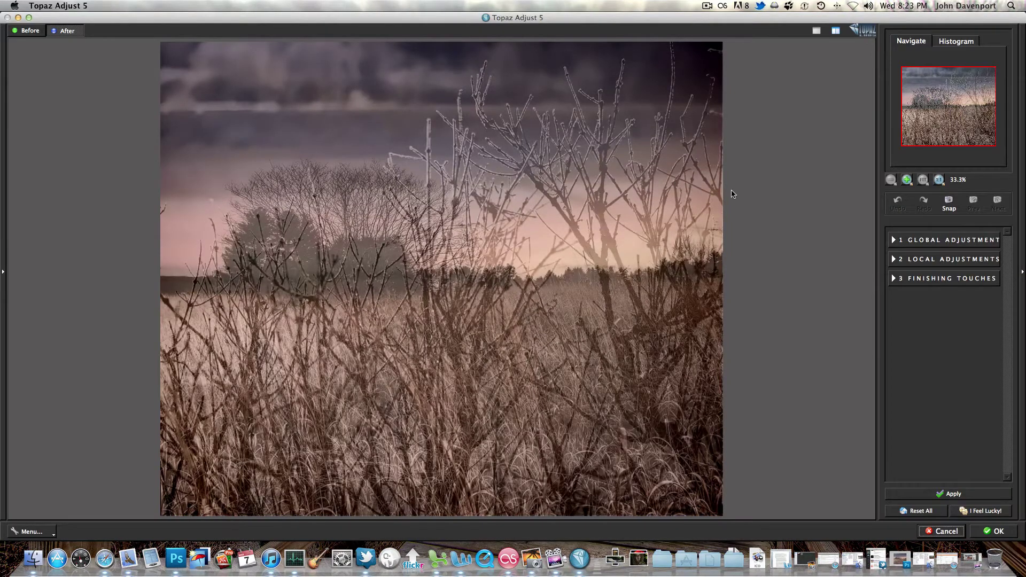
{"action": "left_click", "coordinate": [994, 531]}
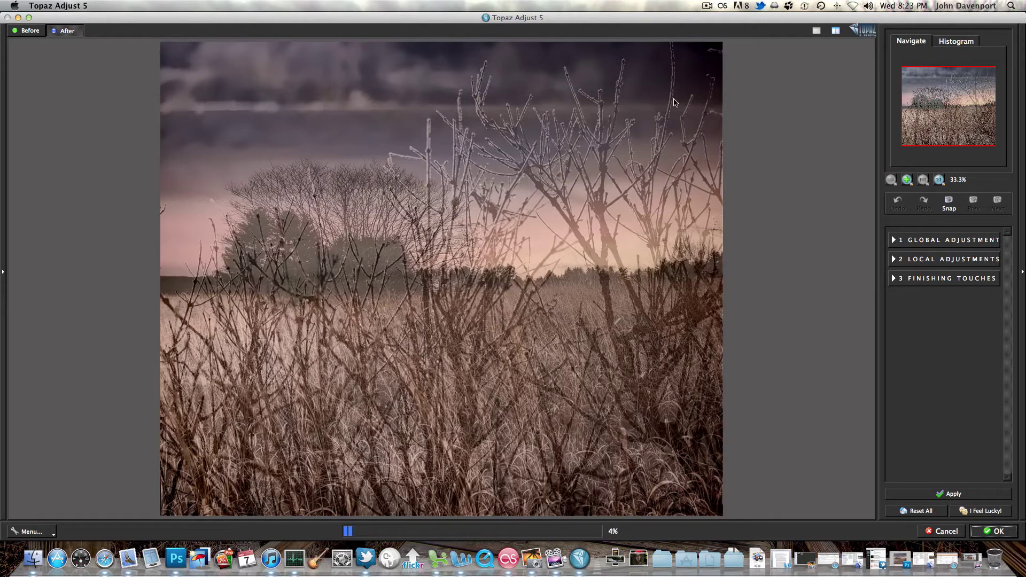
{"action": "key", "text": "Escape"}
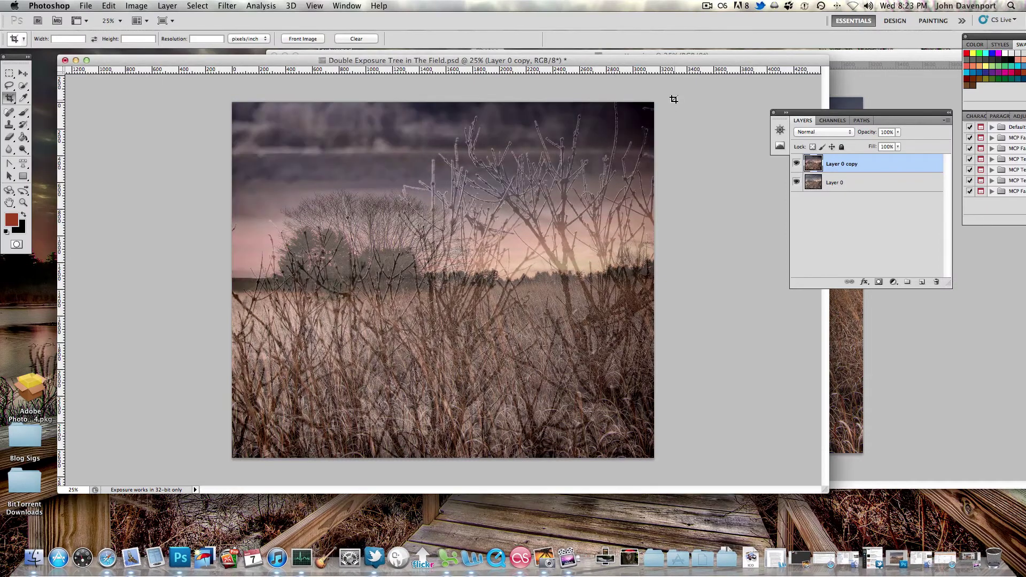